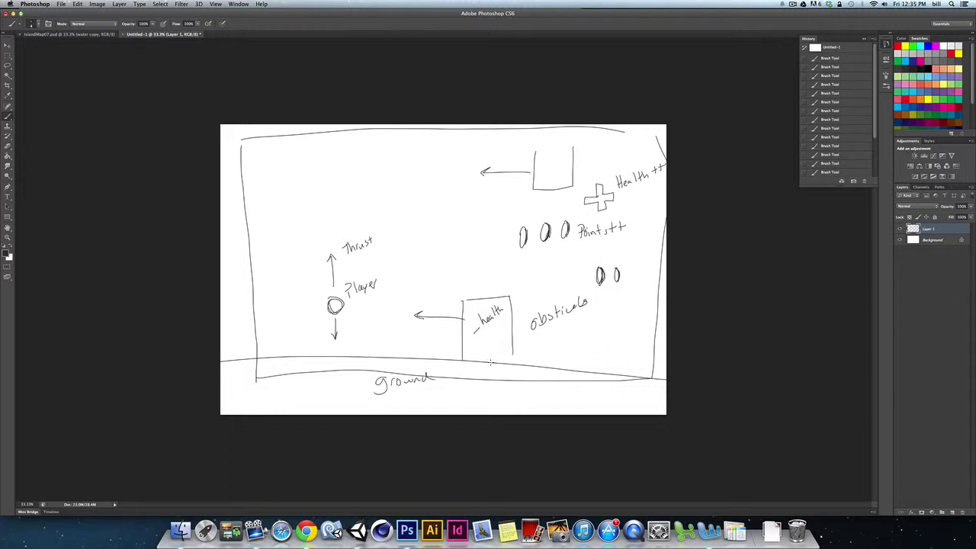
Mark the lower obstacle's base and the area above the upper obstacle with thick horizontal brush strokes
mouse_move(483, 358)
mouse_down()
mouse_move(458, 359)
mouse_move(549, 360)
mouse_move(538, 360)
mouse_up()
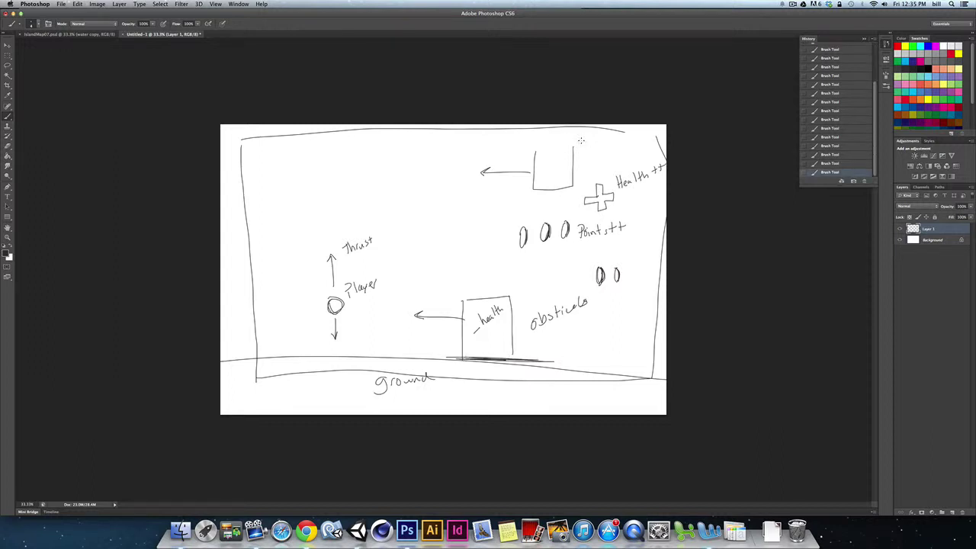
mouse_move(582, 138)
mouse_down()
mouse_move(488, 136)
mouse_move(591, 138)
mouse_move(579, 138)
mouse_up()
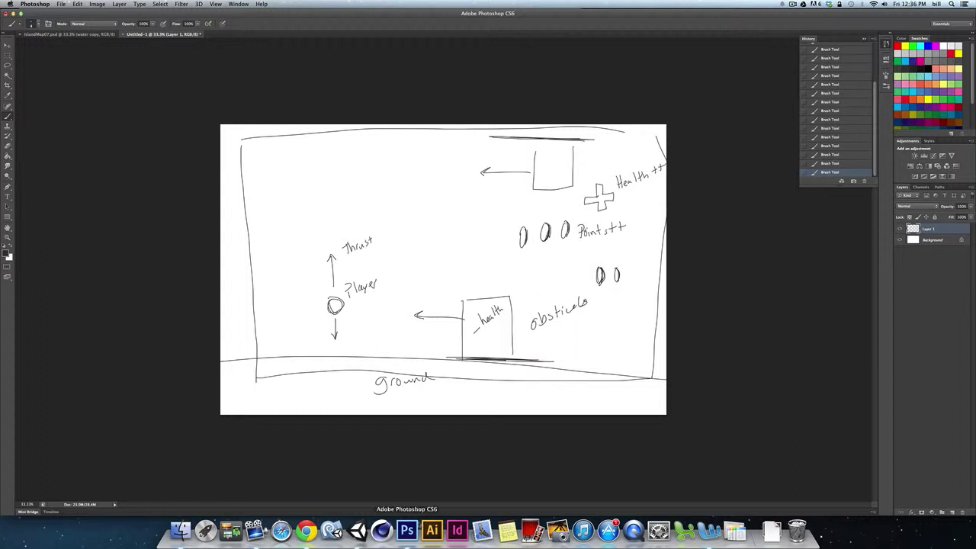
Switch to Unity and review the Obsticle Spawner's Spawn Object and Waiting states
click(356, 531)
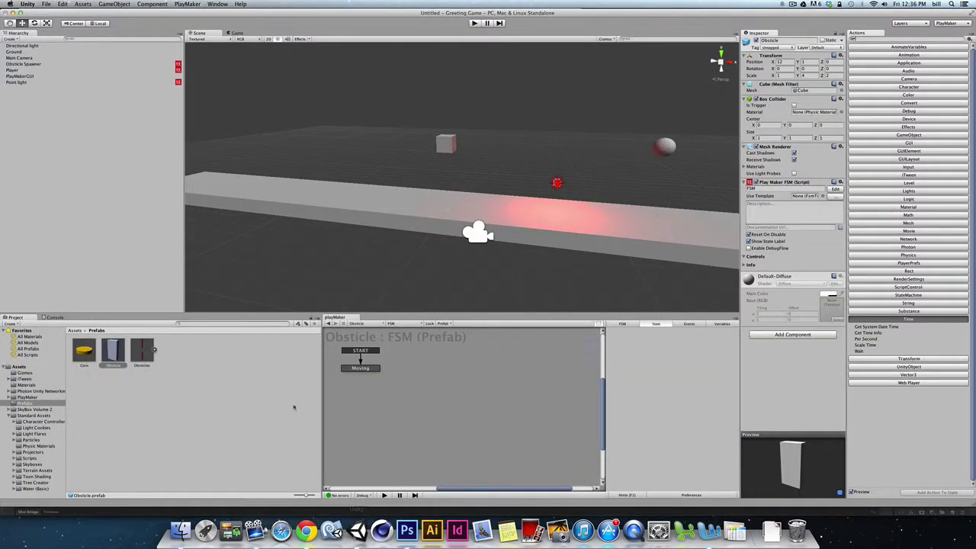
click(23, 64)
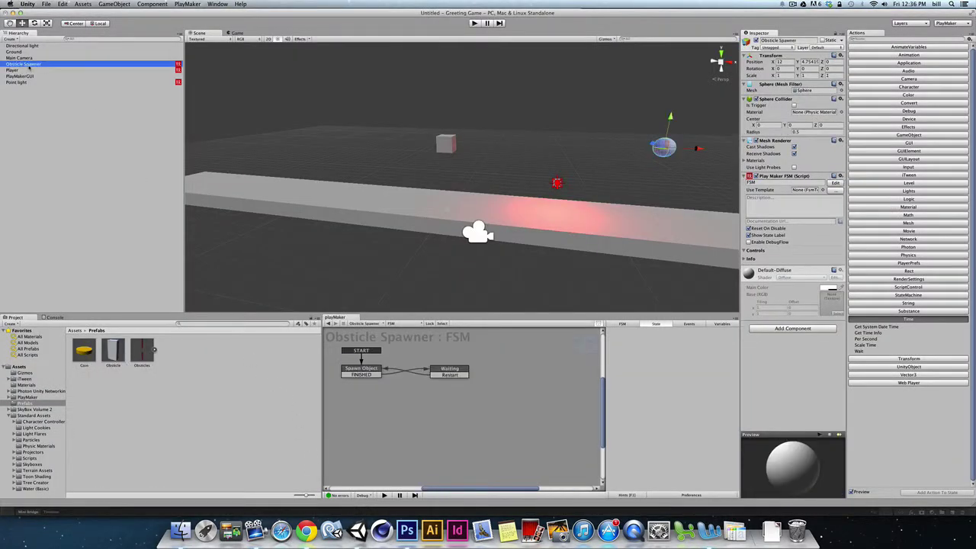
click(363, 370)
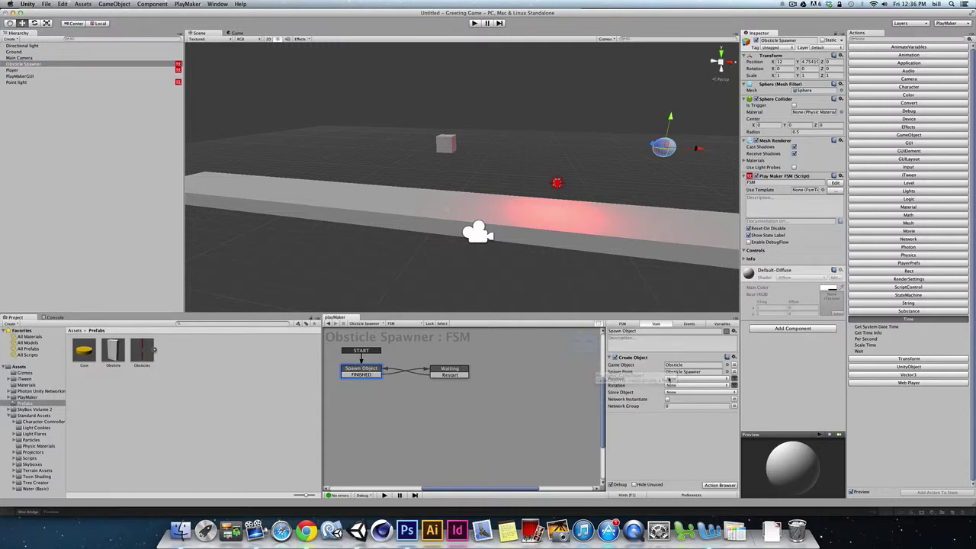
click(443, 370)
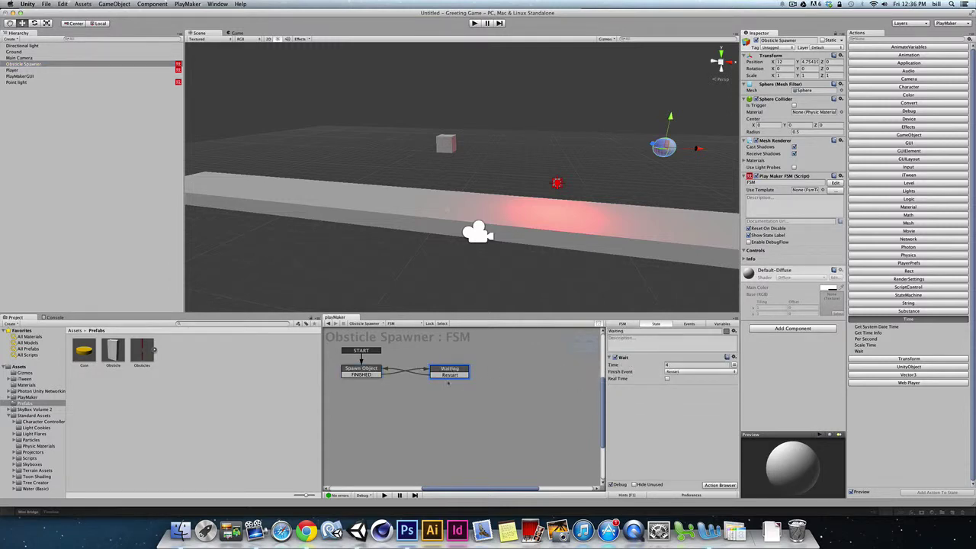
click(369, 369)
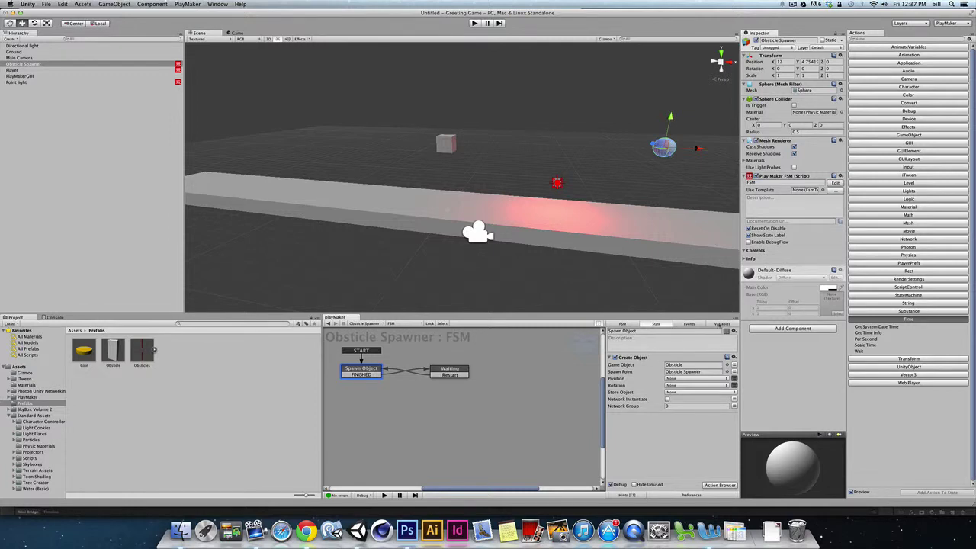
Add a Float variable named y_position to the Obsticle Spawner's FSM
click(721, 324)
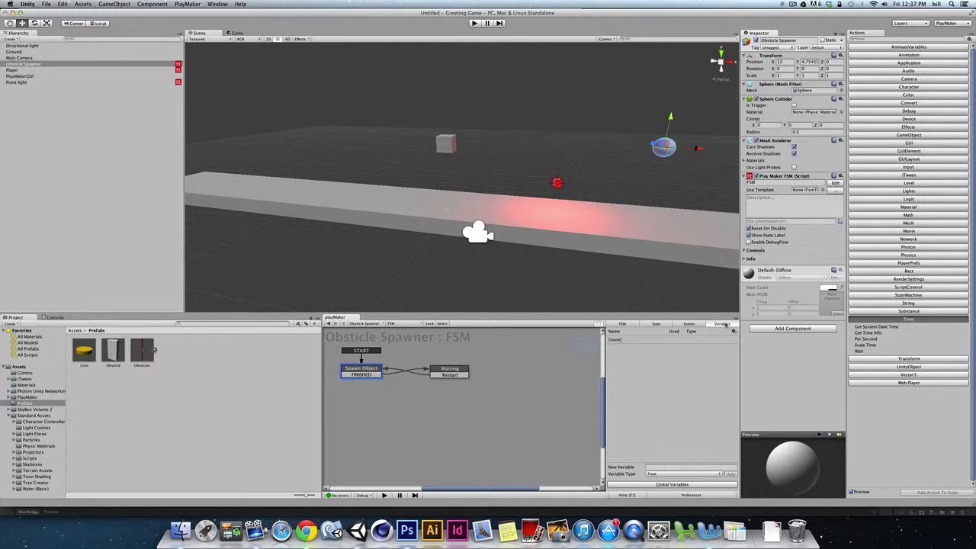
click(652, 467)
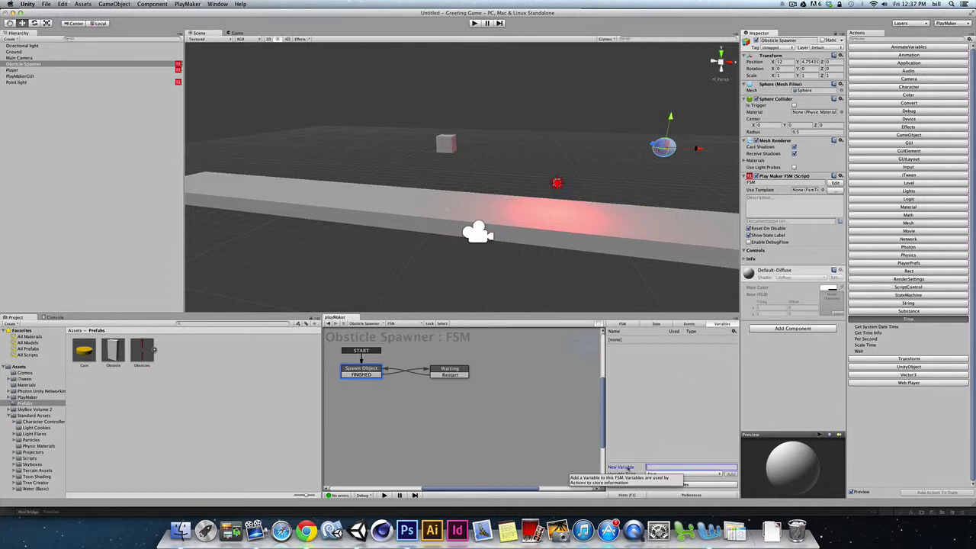
text(Y)
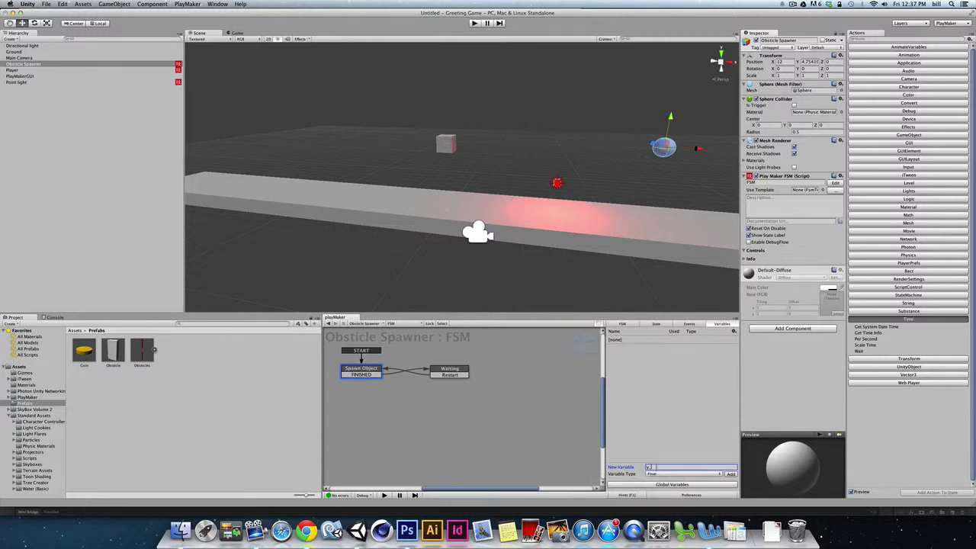
text(_position)
click(668, 474)
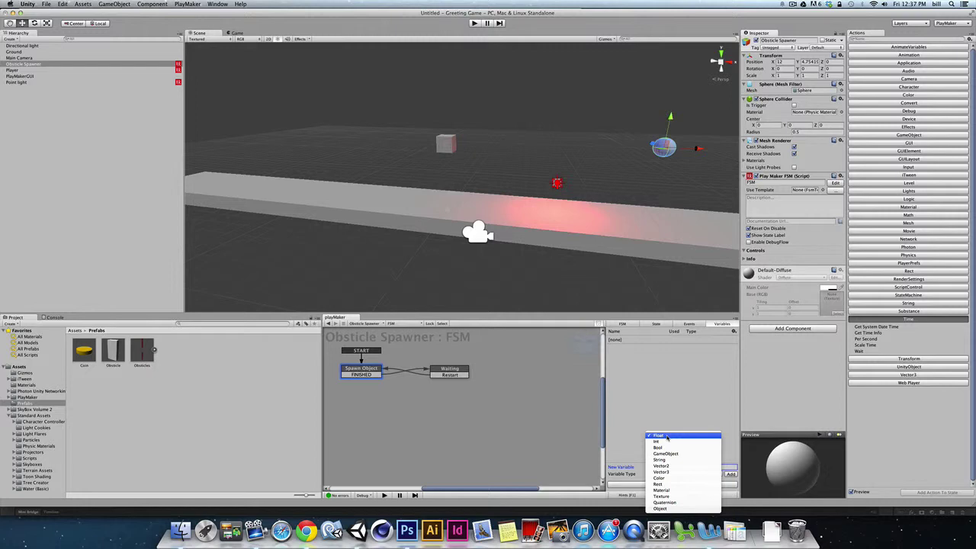
click(667, 437)
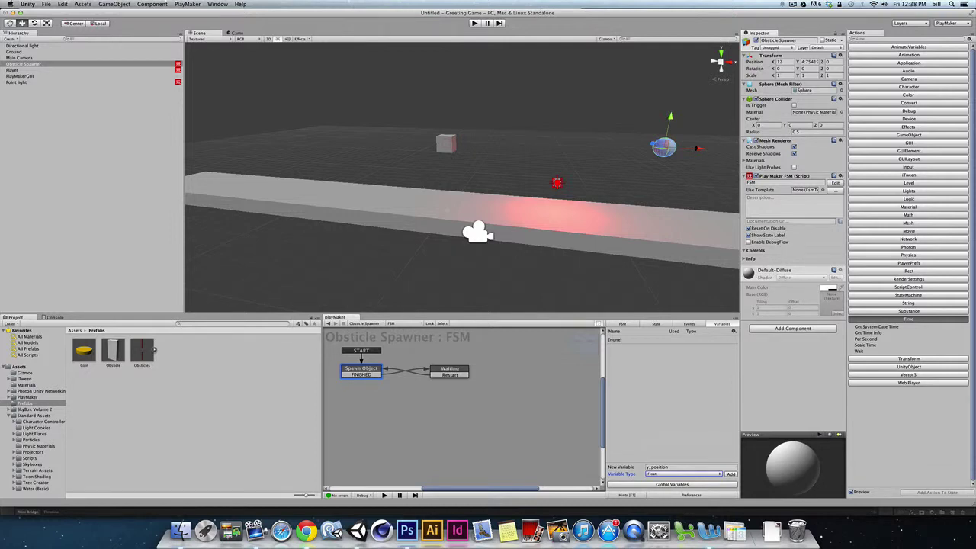
click(778, 61)
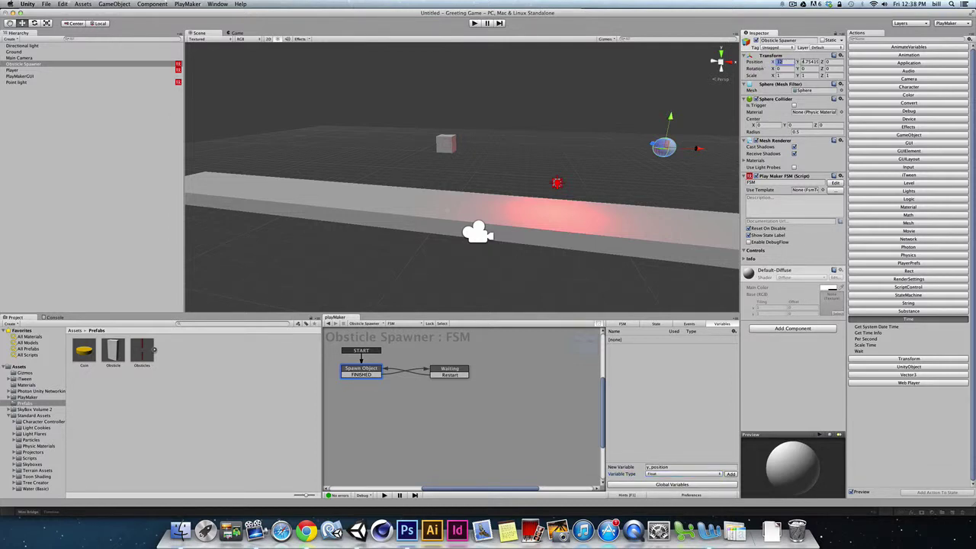
key(Tab)
click(804, 61)
click(779, 62)
click(669, 467)
click(668, 474)
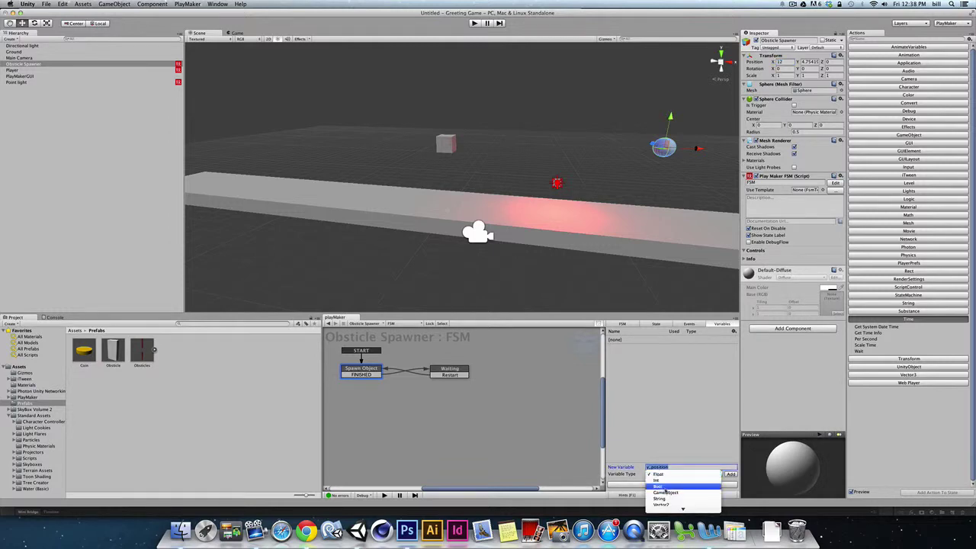
click(681, 474)
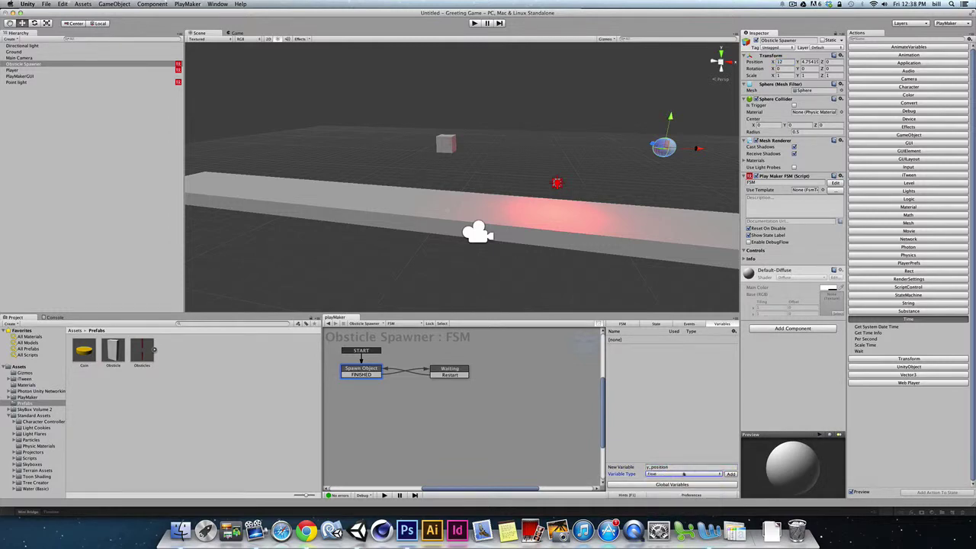
click(730, 473)
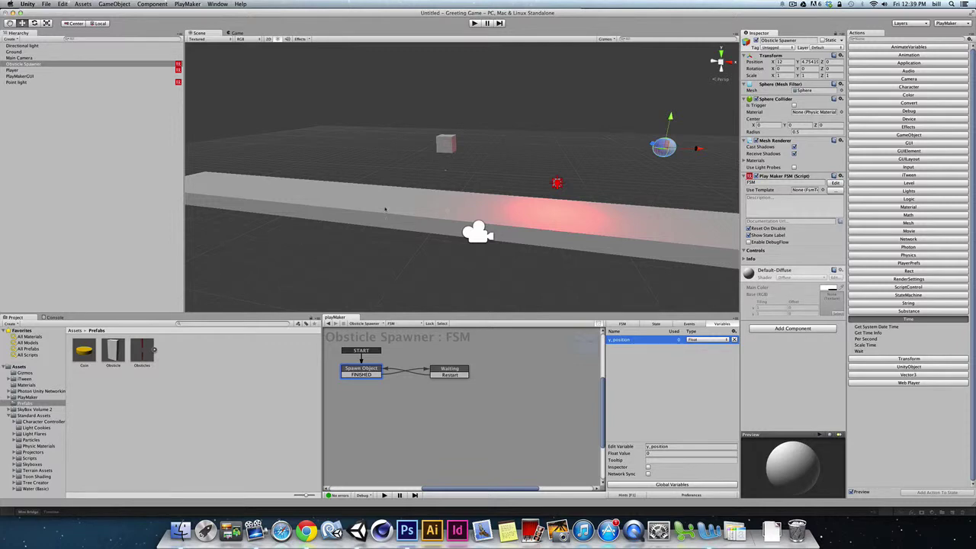
Place an instance of the Obsticle prefab in the scene near the spawner sphere and lower it to about Y 1.92
drag(113, 349, 675, 158)
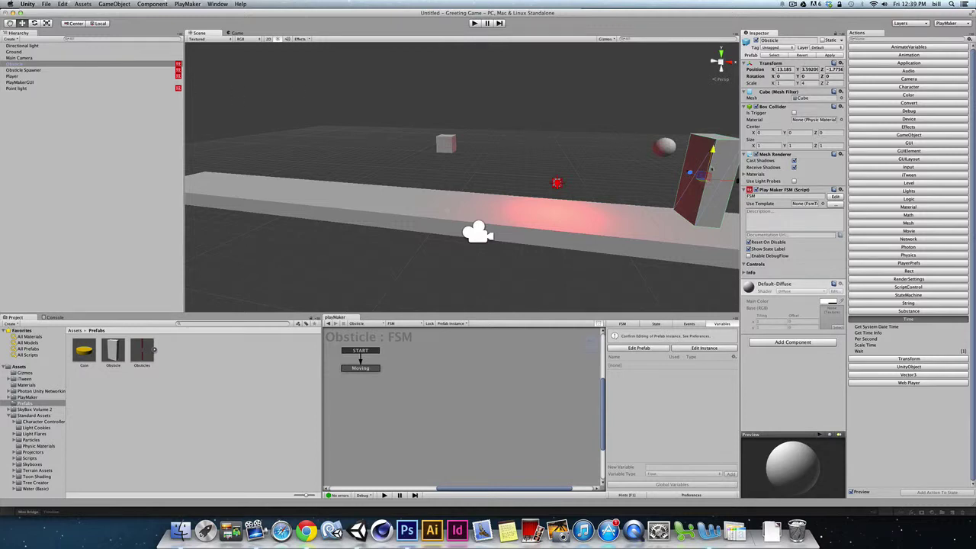
drag(712, 150, 703, 183)
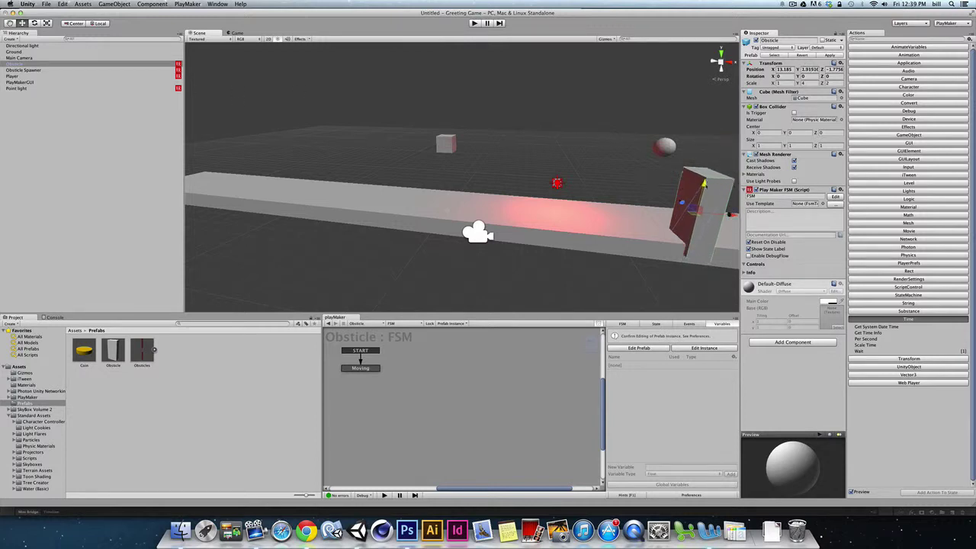
click(840, 63)
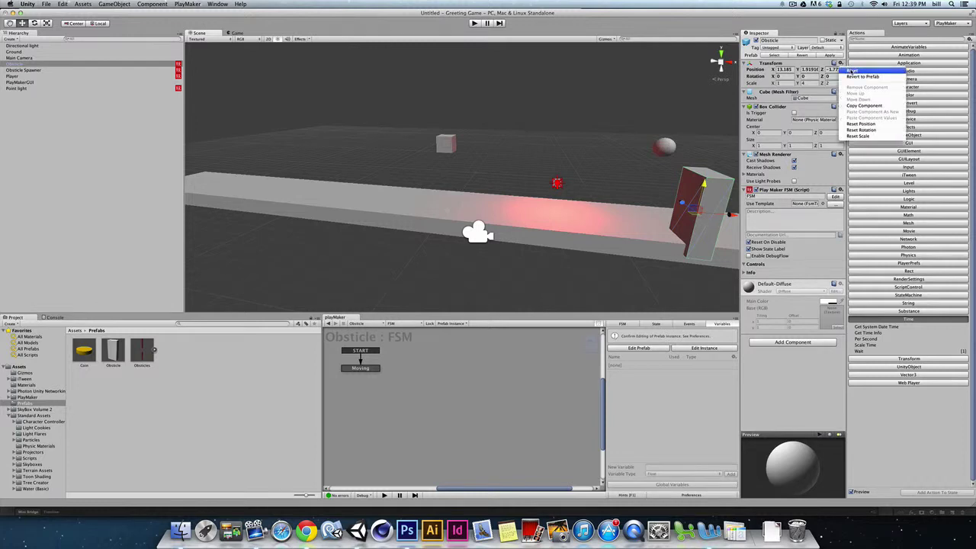
click(857, 70)
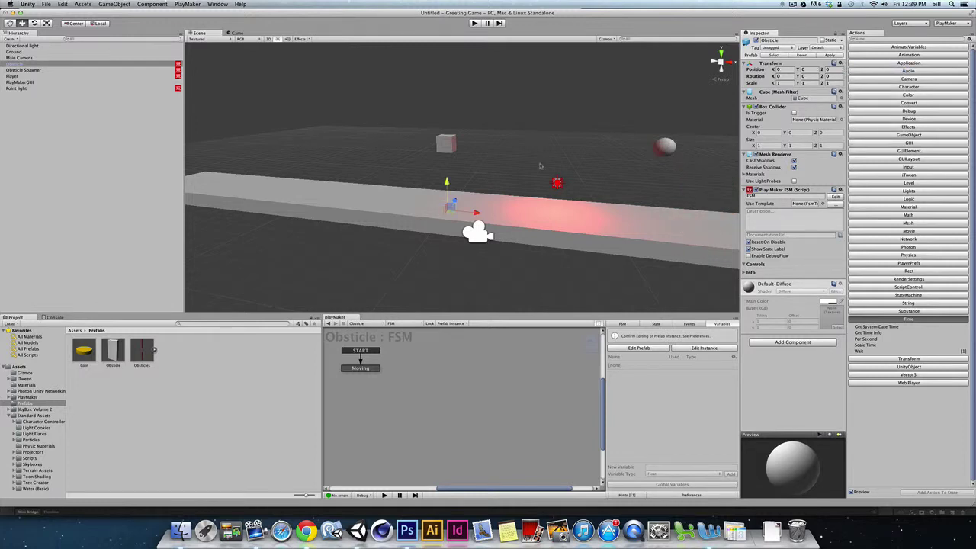
key(super+z)
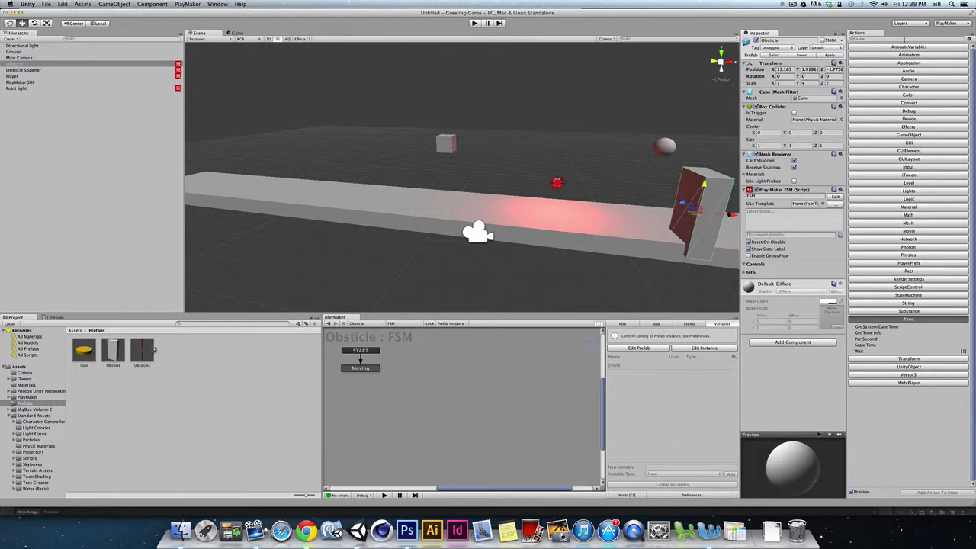
Reset the Obsticle instance's position and move it along the ground to about X 12.74
click(840, 63)
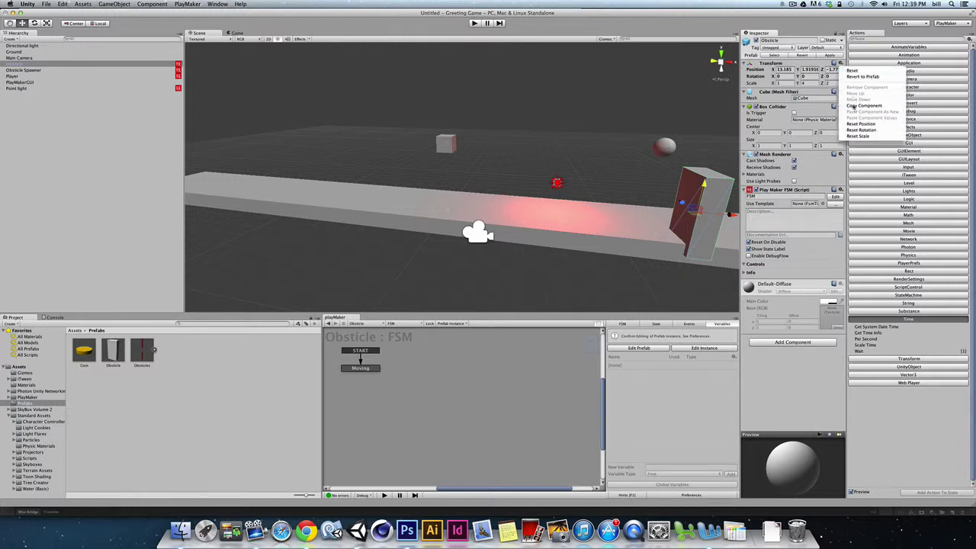
click(860, 123)
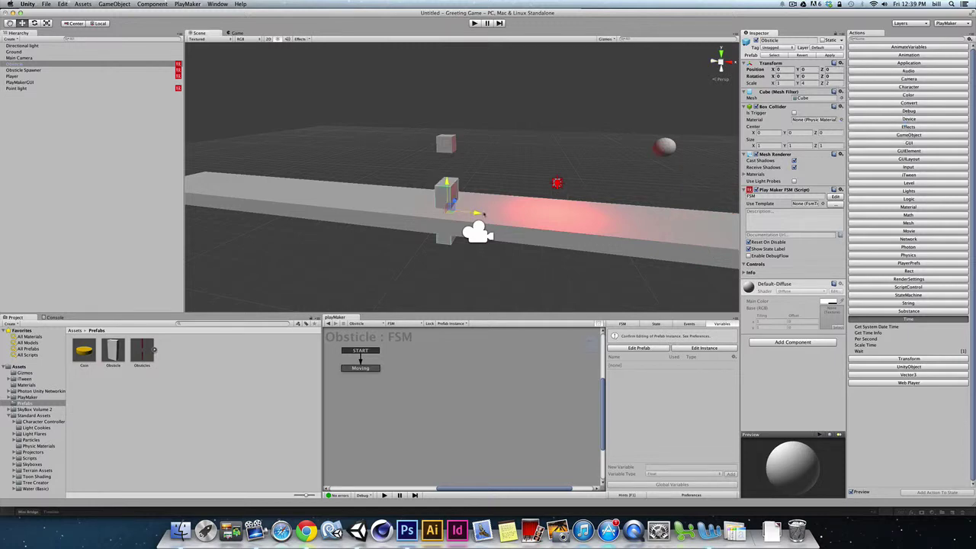
drag(480, 214, 692, 233)
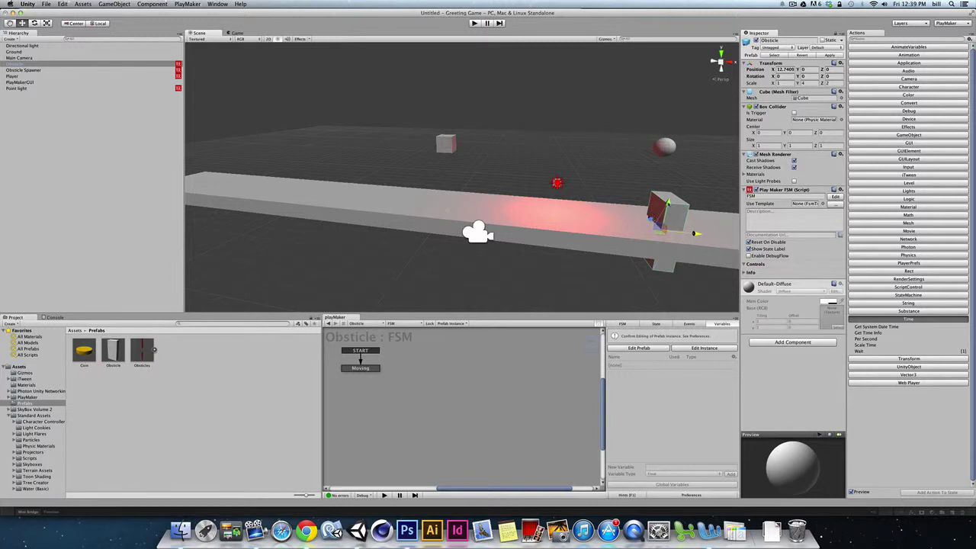
Test low heights for the Obsticle instance and set its Y position to 0
mouse_move(667, 203)
mouse_down()
mouse_move(668, 187)
mouse_move(667, 210)
mouse_up()
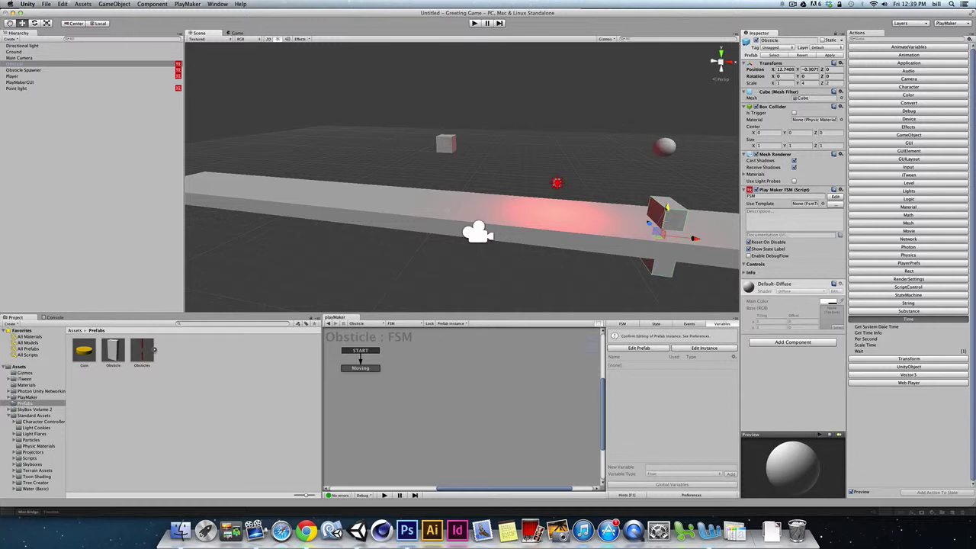
mouse_move(667, 209)
mouse_down()
mouse_move(668, 238)
mouse_move(669, 201)
mouse_up()
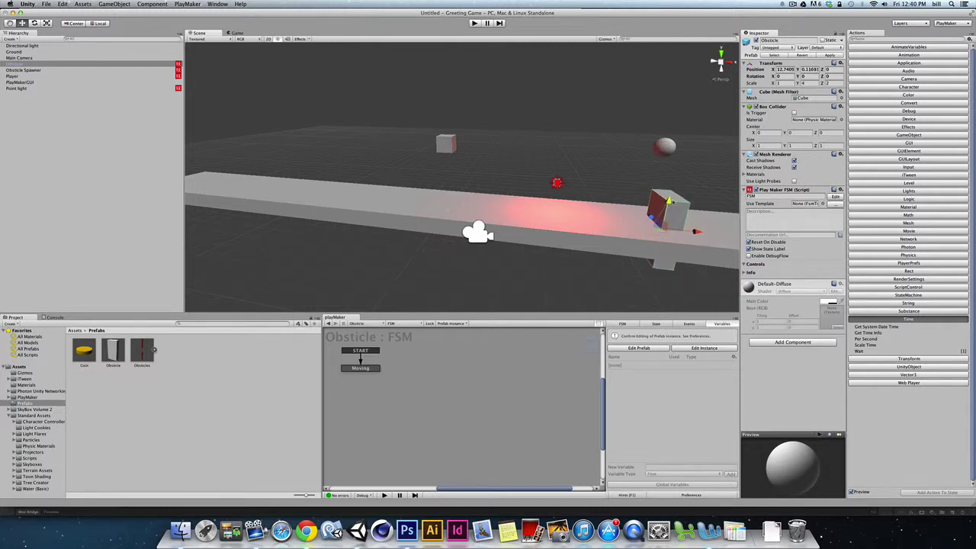
click(807, 69)
text(0)
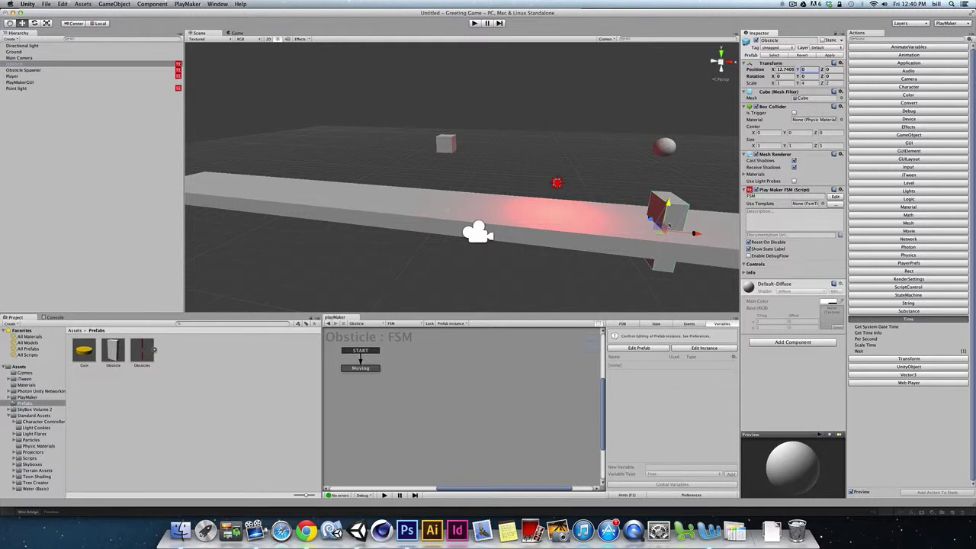
Raise the Obsticle instance high above the ground and set its Y position to 10
drag(667, 204, 702, 76)
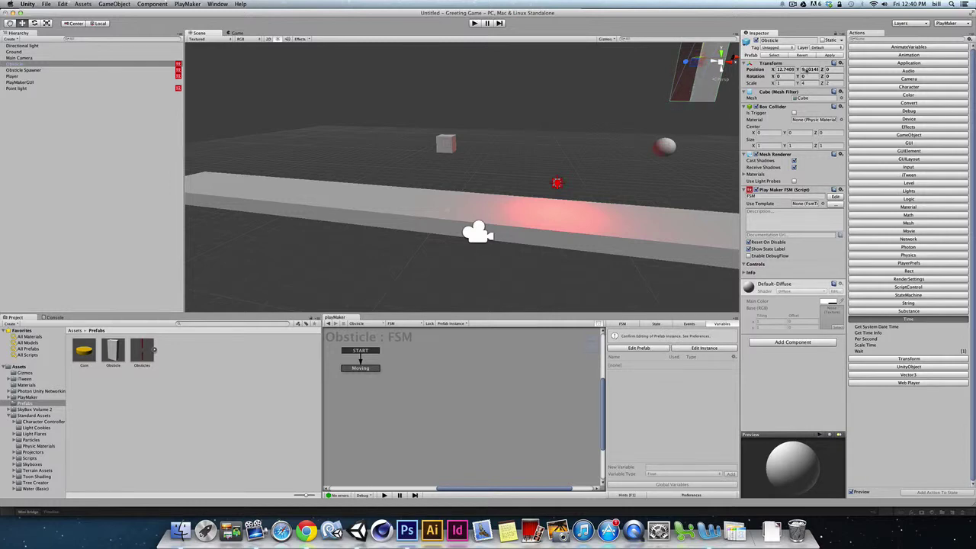
click(807, 70)
drag(807, 69, 831, 70)
text(10)
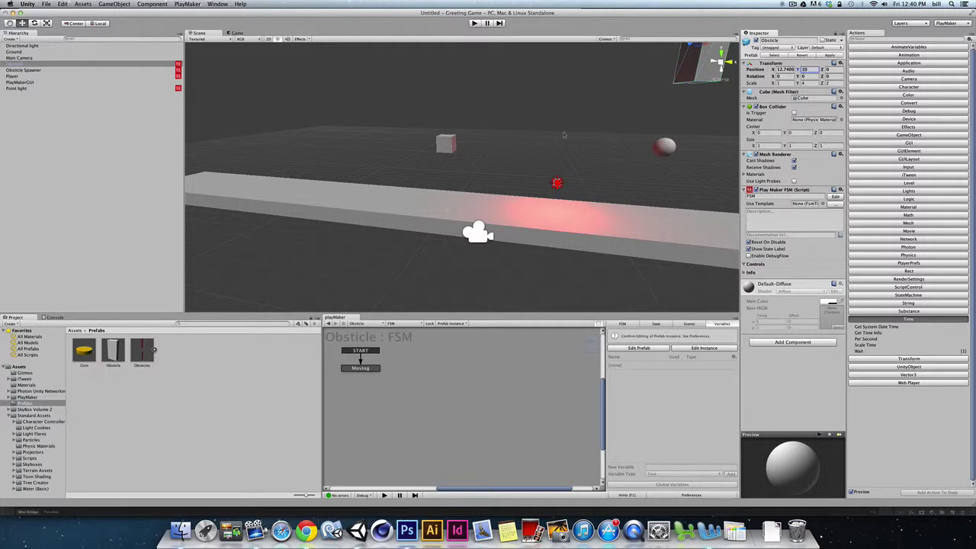
Delete the Obsticle instance from the scene
click(31, 70)
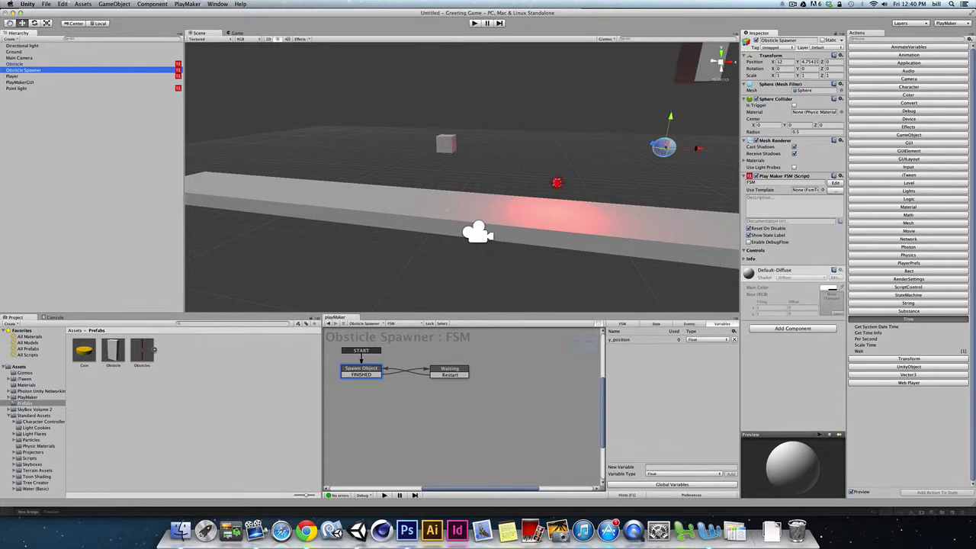
click(19, 64)
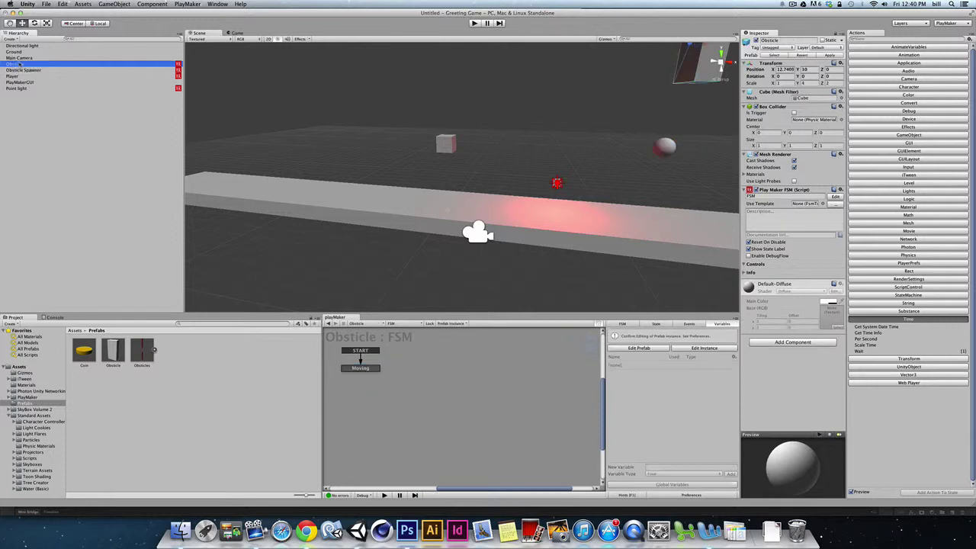
key(super+BackSpace)
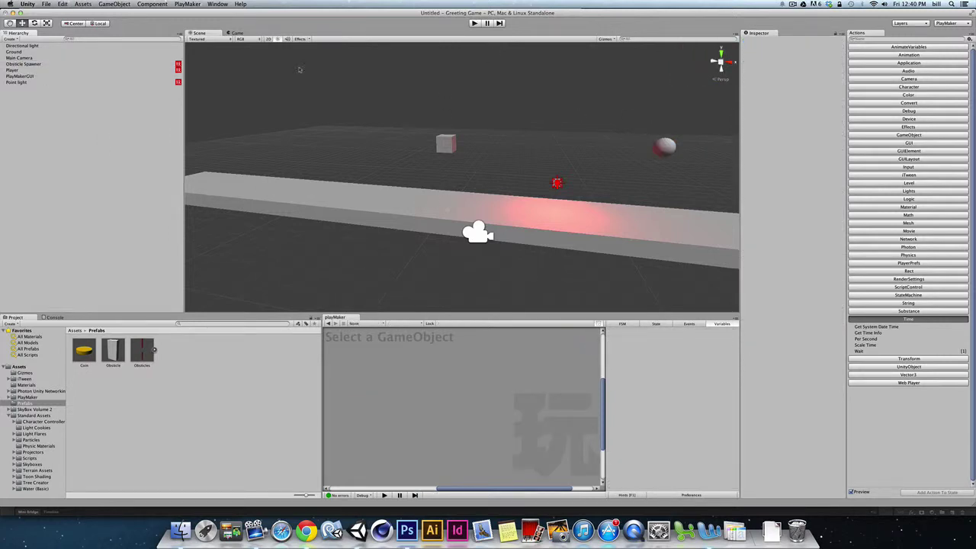
Add a Random Float action to the Spawn Object state of the Obsticle Spawner's FSM
click(22, 64)
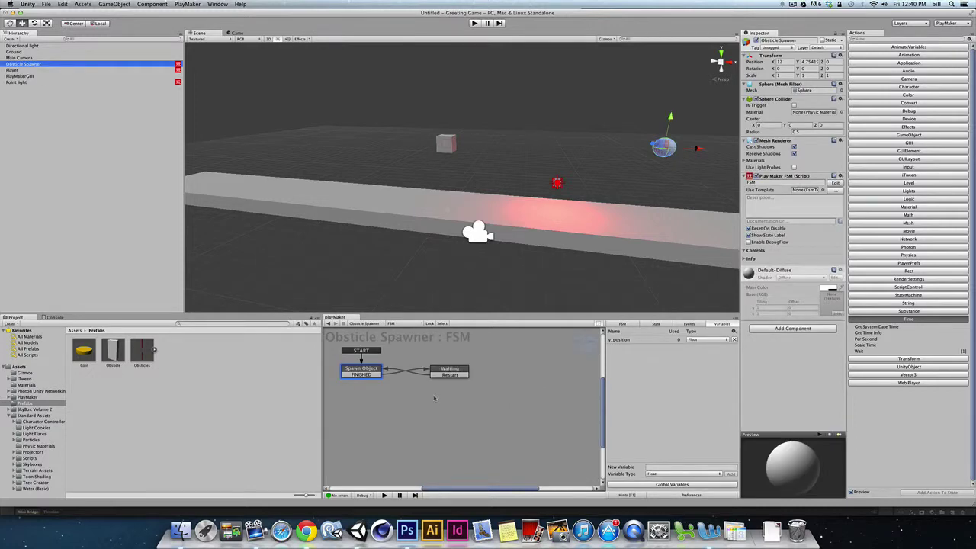
click(374, 373)
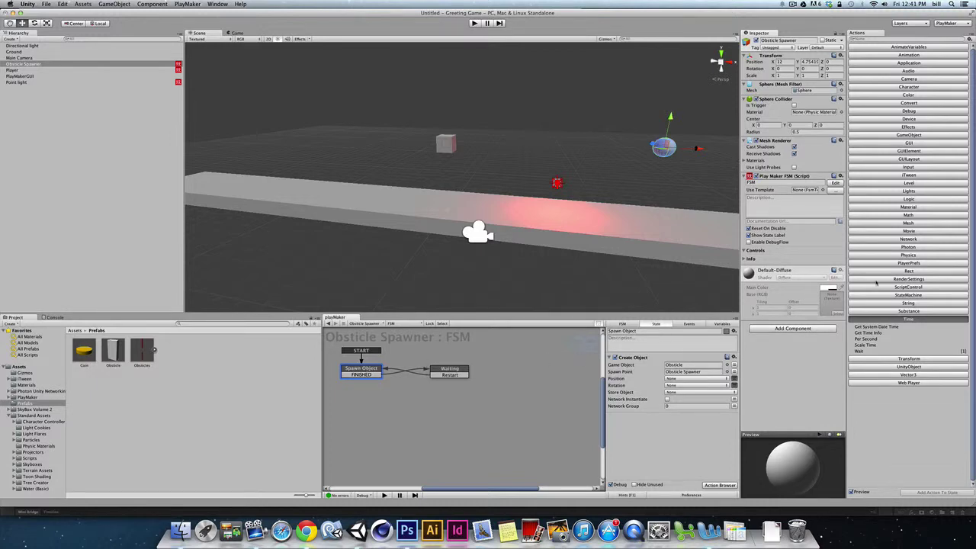
click(912, 215)
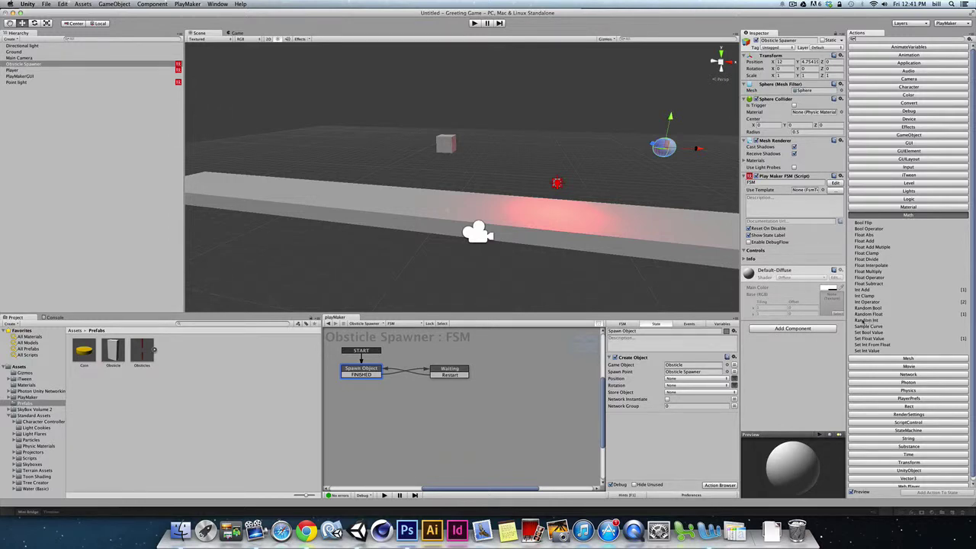
click(867, 314)
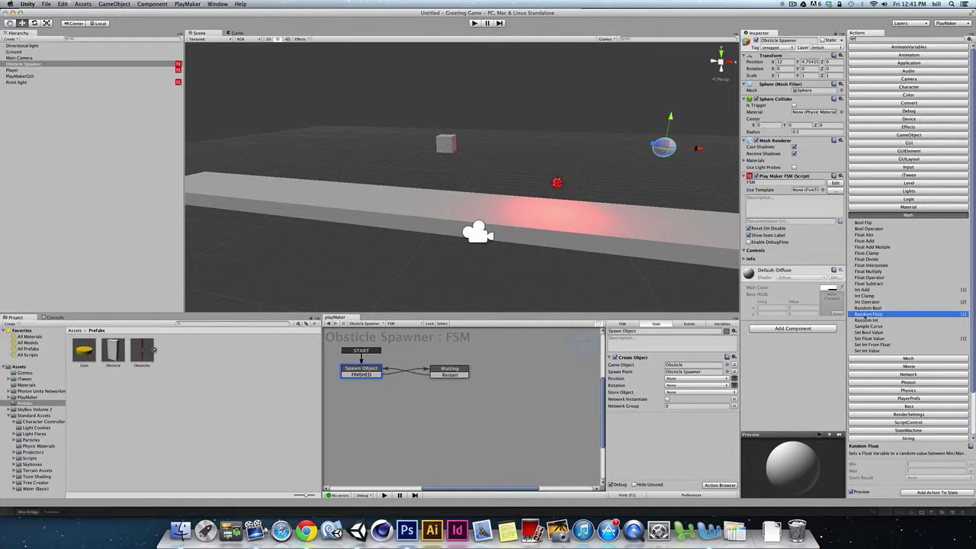
double_click(867, 314)
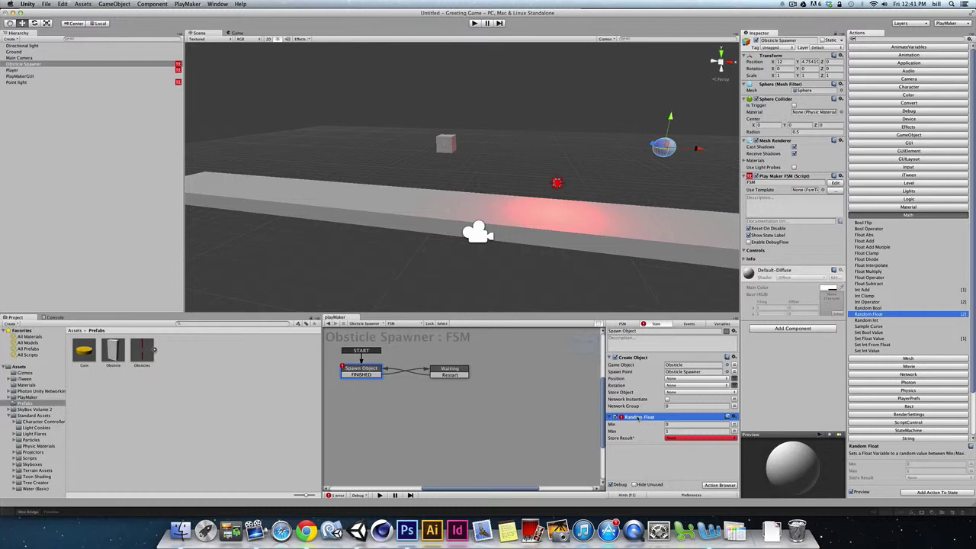
Give the Random Float action a minimum of 0 and a maximum of 10, storing its result in y_position
click(667, 425)
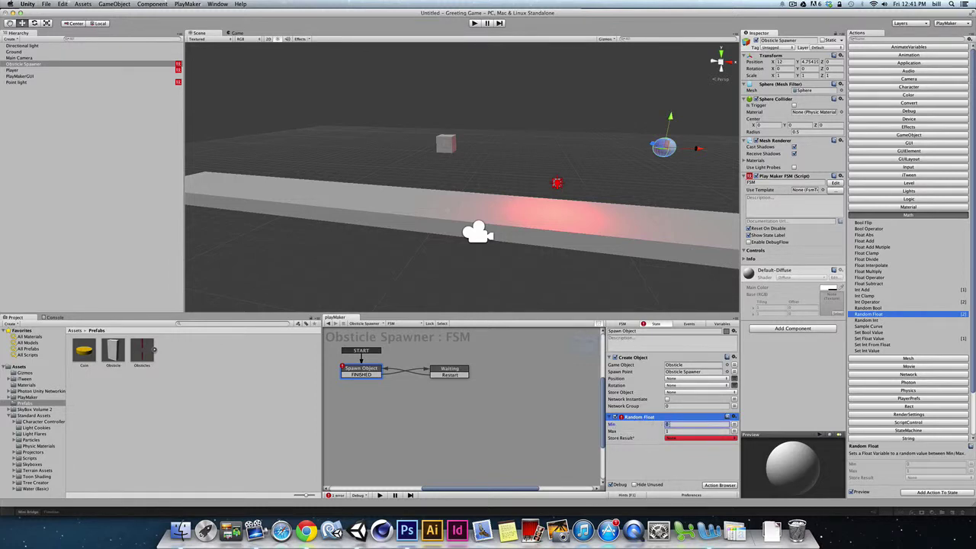
key(Tab)
click(686, 438)
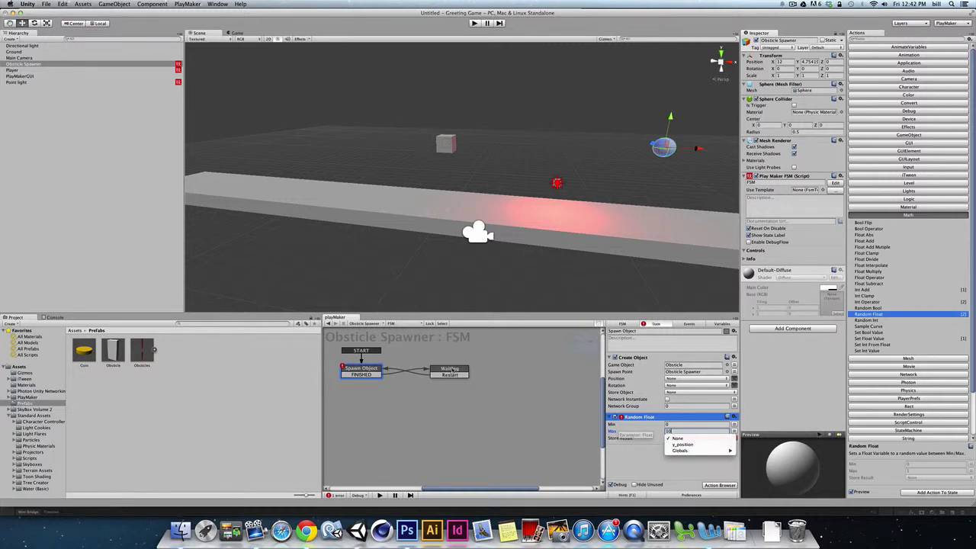
click(689, 445)
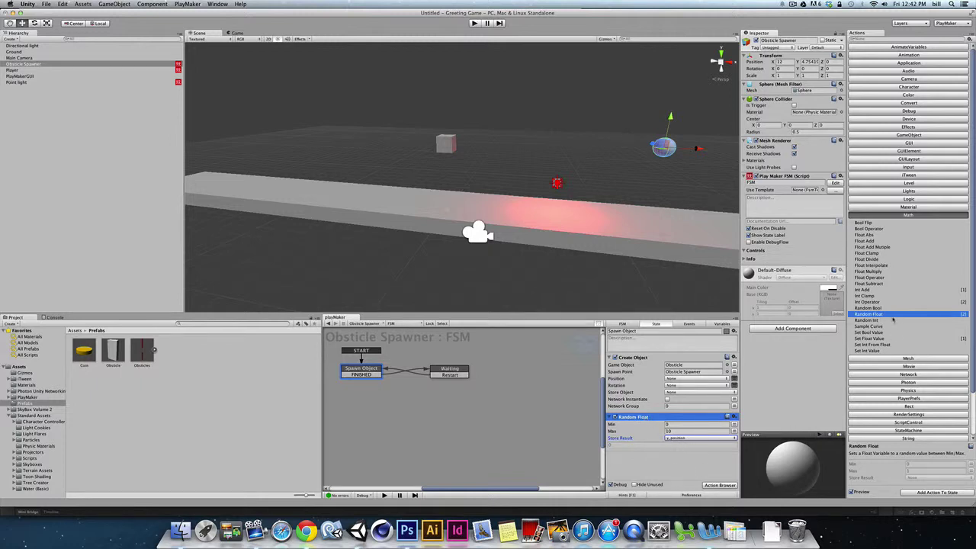
Add a Set Position action to the Spawn Object state and assign the y_position variable to its Y value
scroll(911, 366, down, 3)
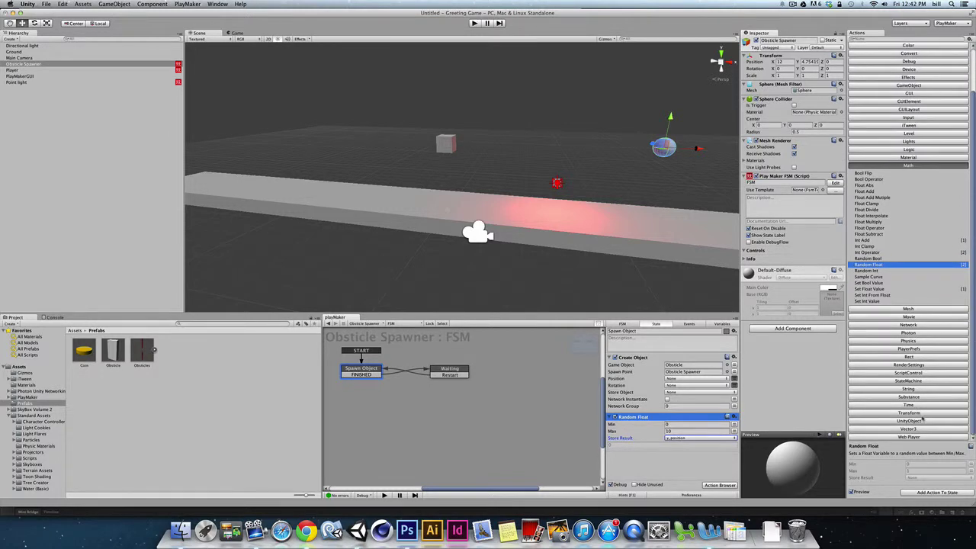
click(908, 414)
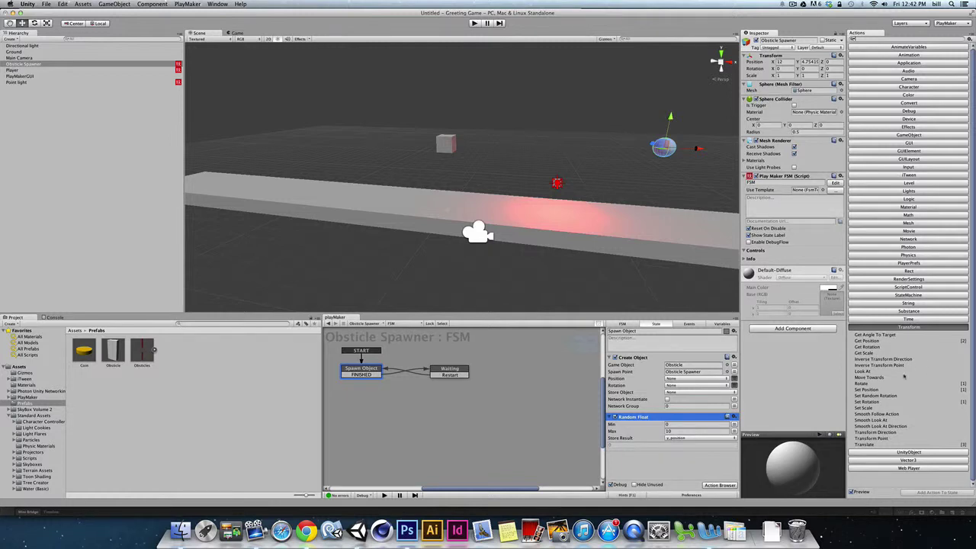
click(865, 388)
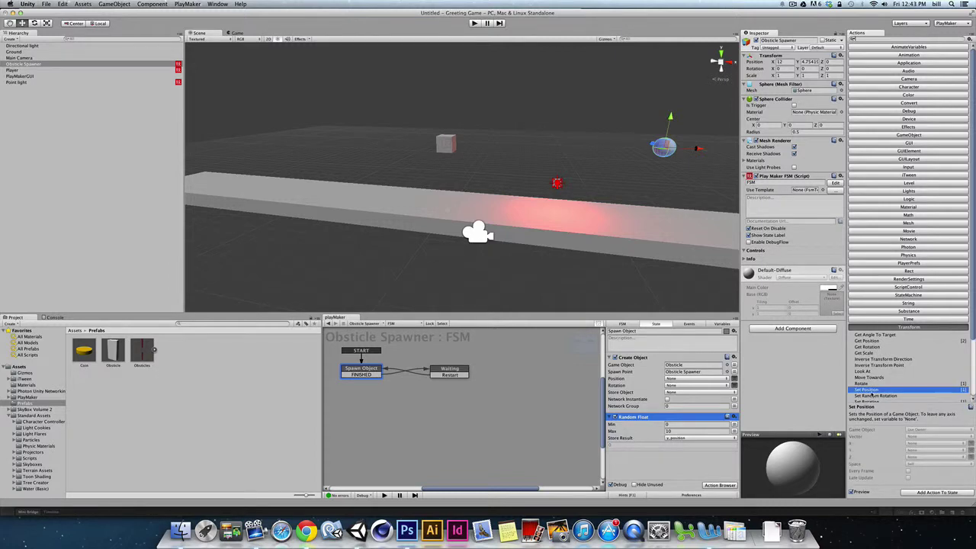
double_click(870, 390)
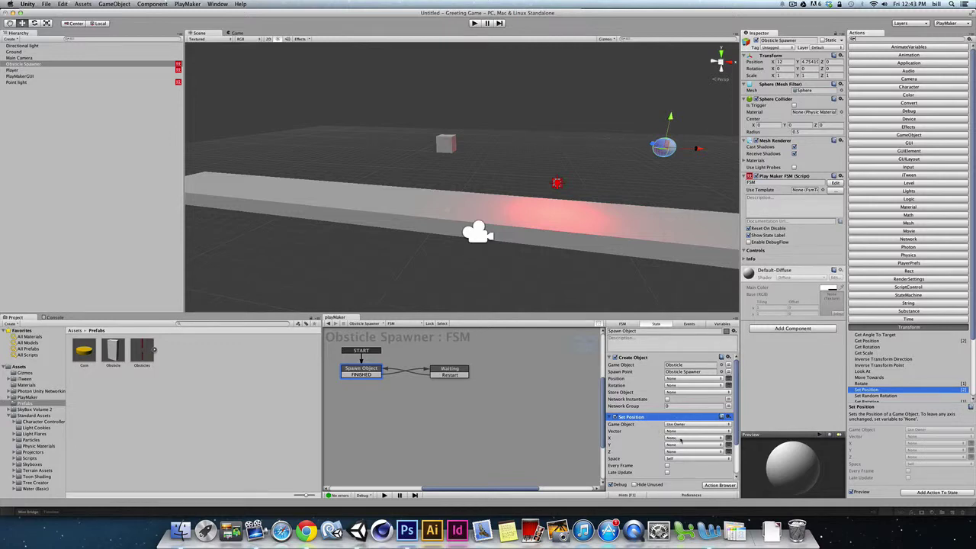
click(677, 445)
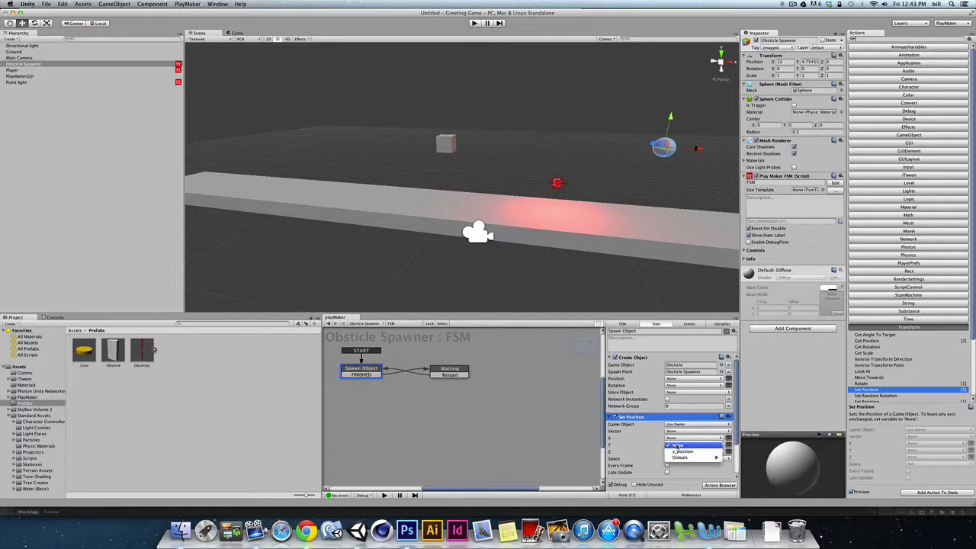
click(683, 451)
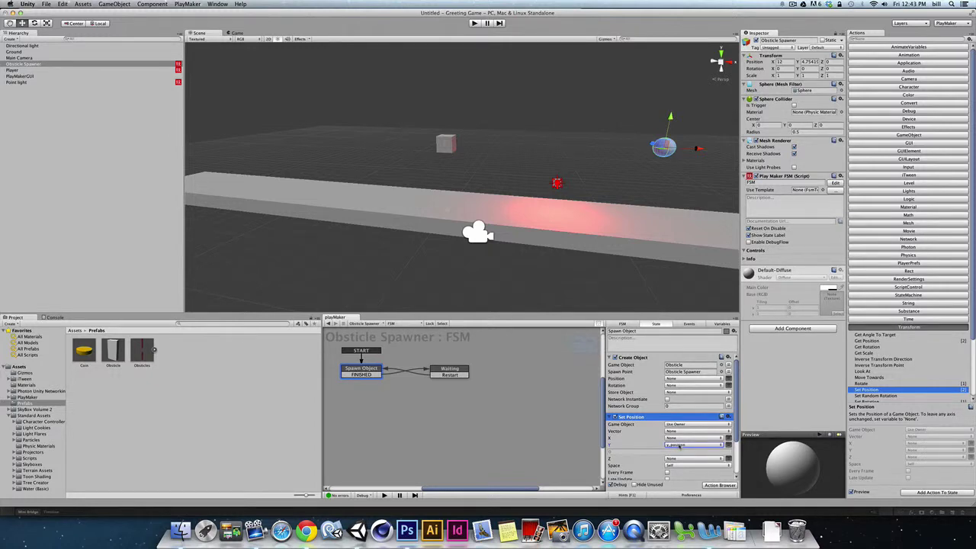
Review the Spawn Object action order and move Random Float ahead of Set Position
scroll(680, 446, down, 1)
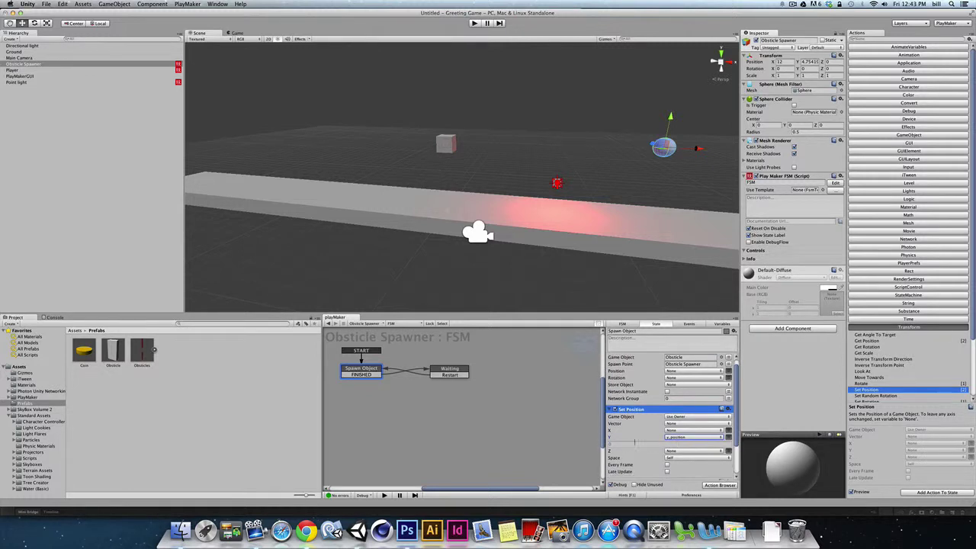
scroll(616, 444, down, 1)
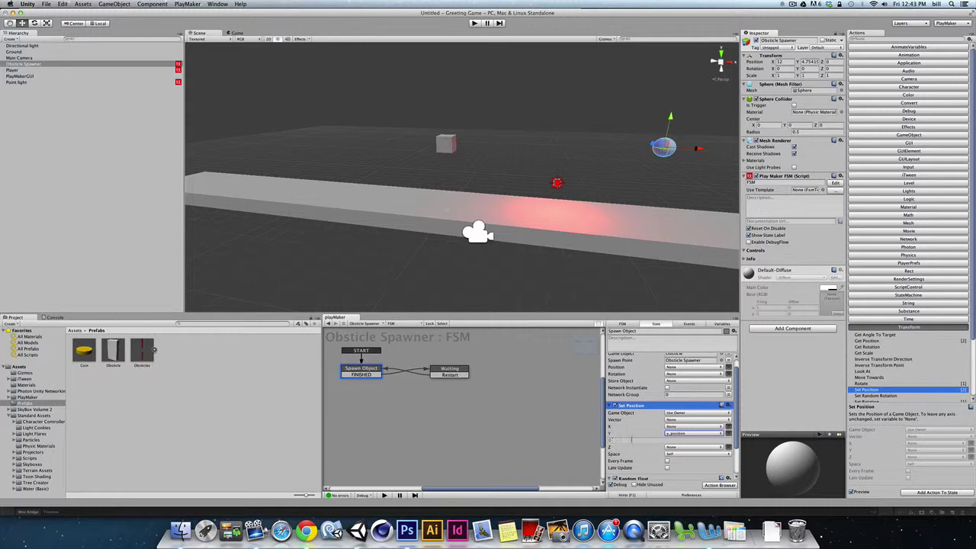
scroll(631, 440, up, 2)
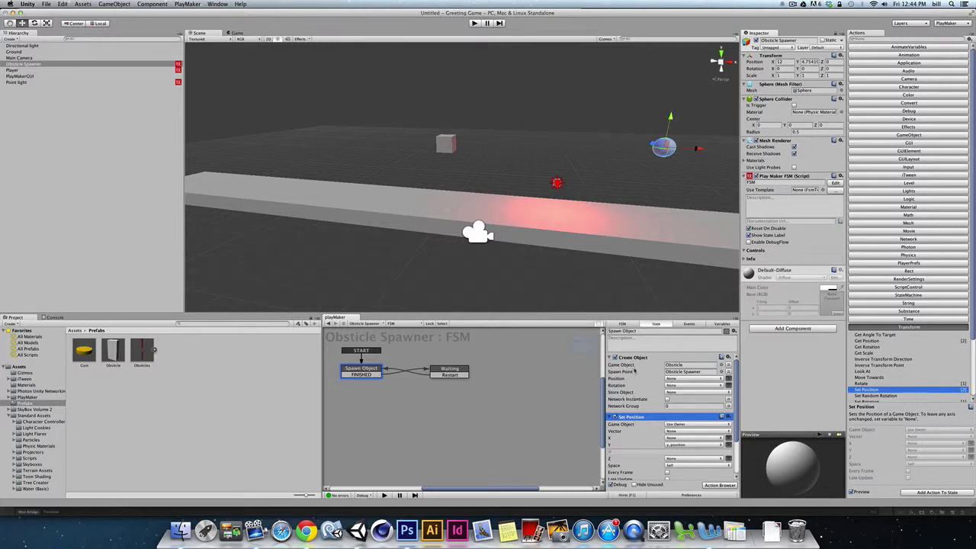
scroll(635, 423, down, 2)
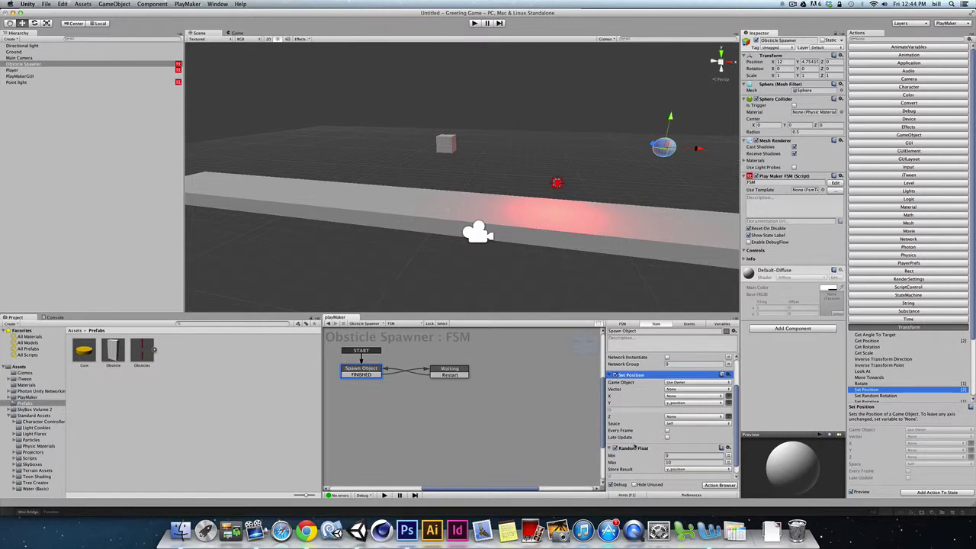
scroll(635, 448, down, 1)
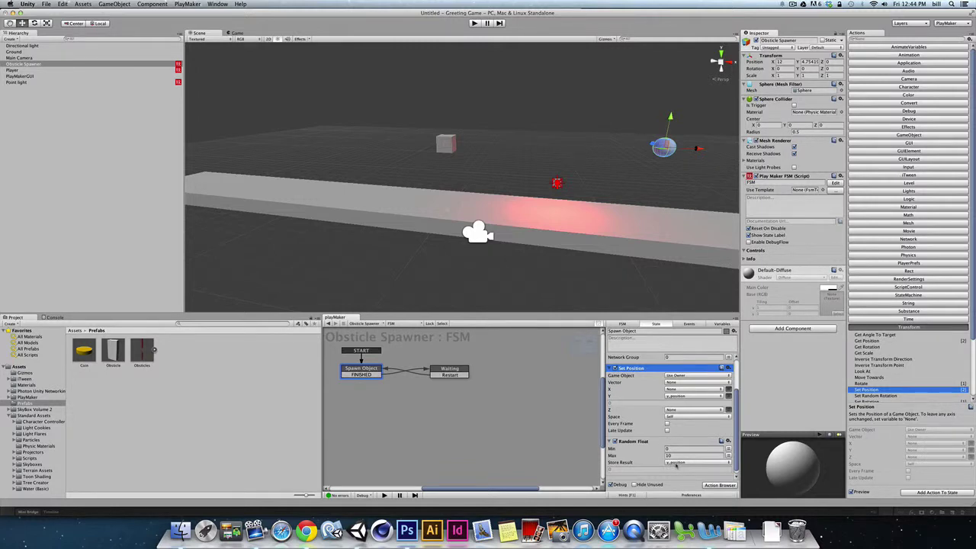
scroll(675, 464, down, 1)
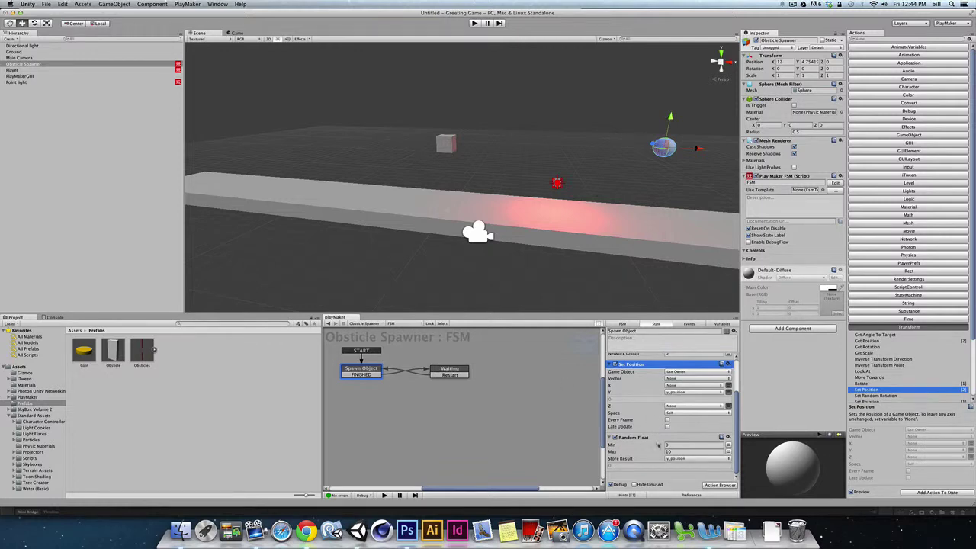
scroll(656, 446, up, 5)
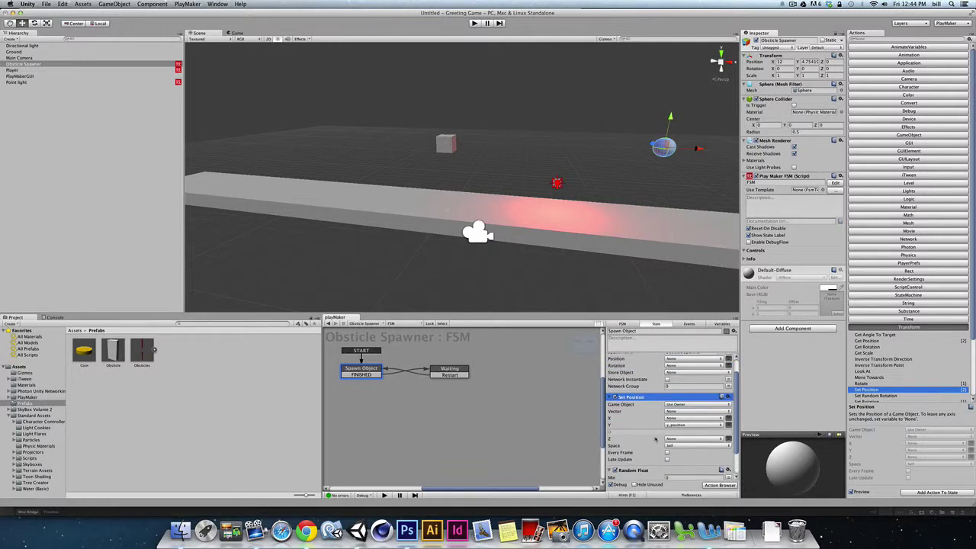
scroll(653, 439, down, 3)
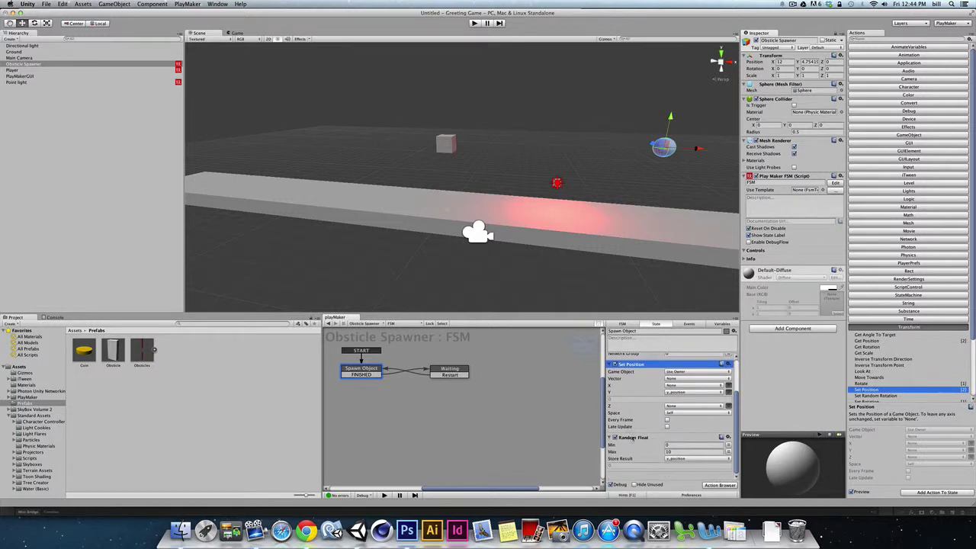
click(631, 438)
drag(632, 438, 638, 364)
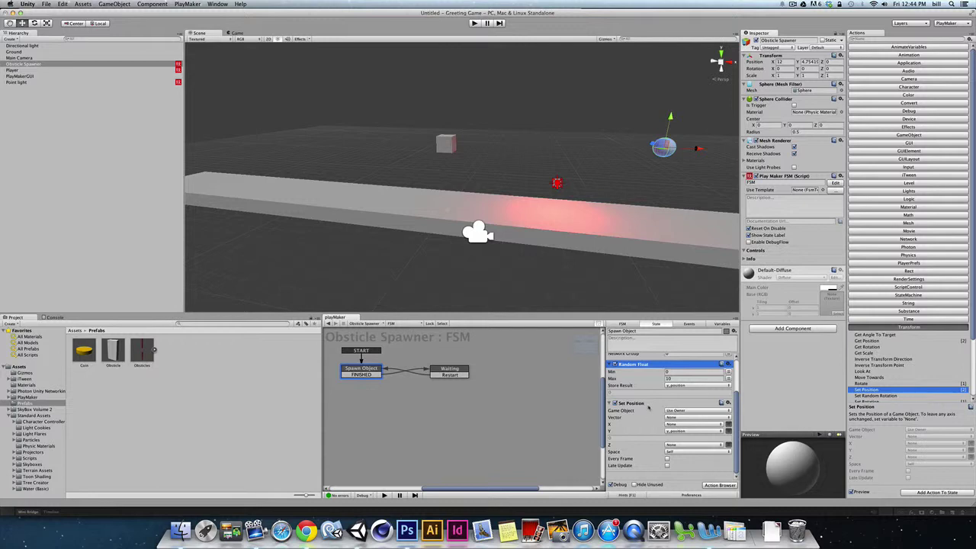
Move the Create Object action after Set Position so it is the last action in the Spawn Object state
scroll(649, 412, up, 2)
scroll(667, 412, up, 1)
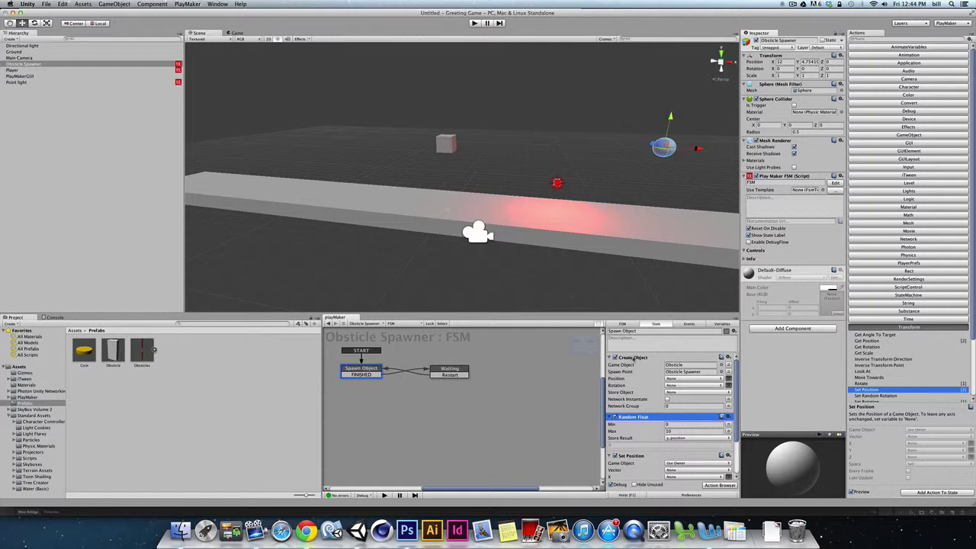
drag(633, 359, 625, 475)
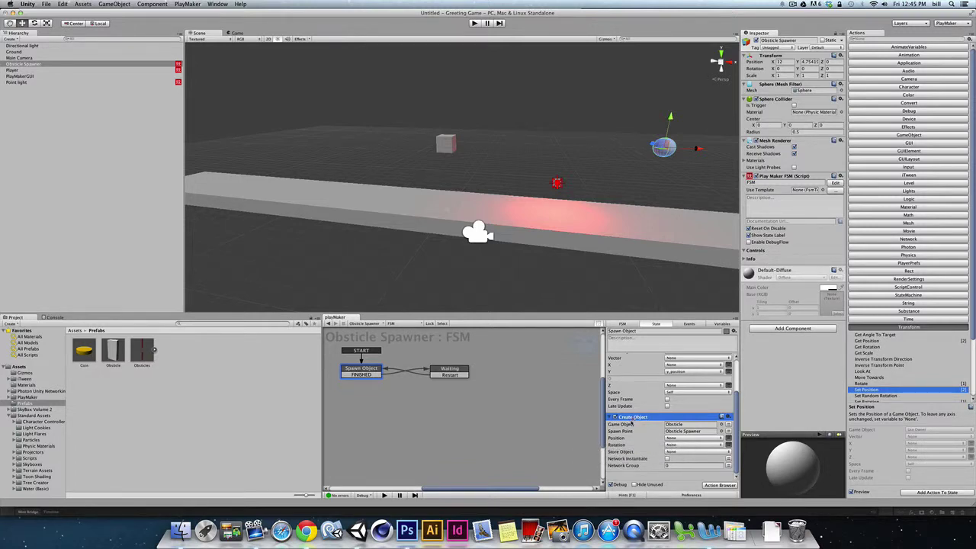
scroll(631, 424, up, 3)
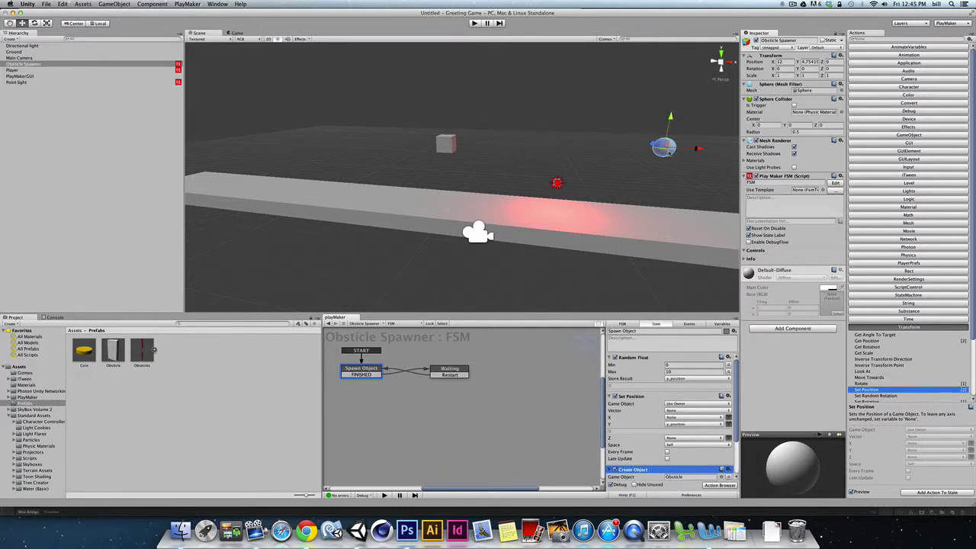
Raise the Obsticle Spawner slightly to about Y 5.01 and set the Waiting state's Wait time to 3
drag(670, 122, 671, 115)
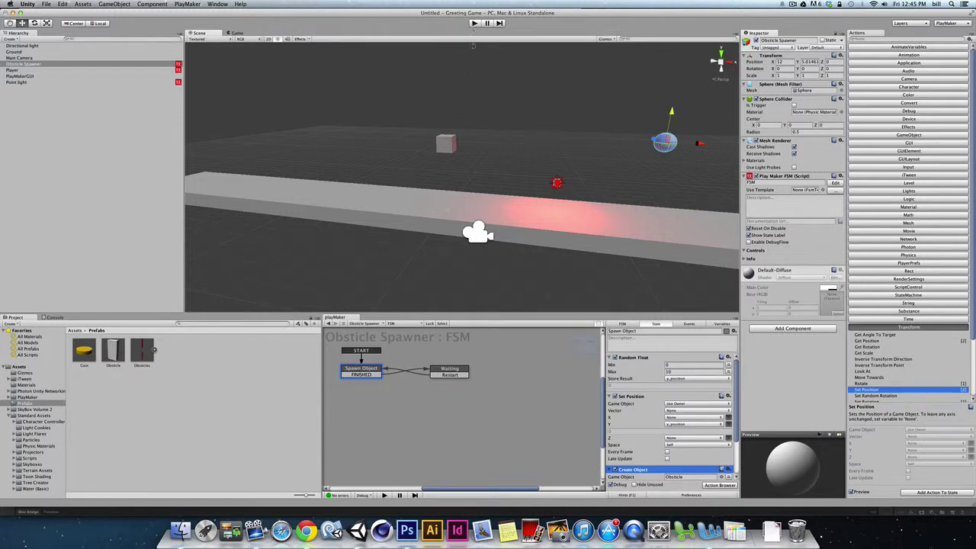
click(450, 371)
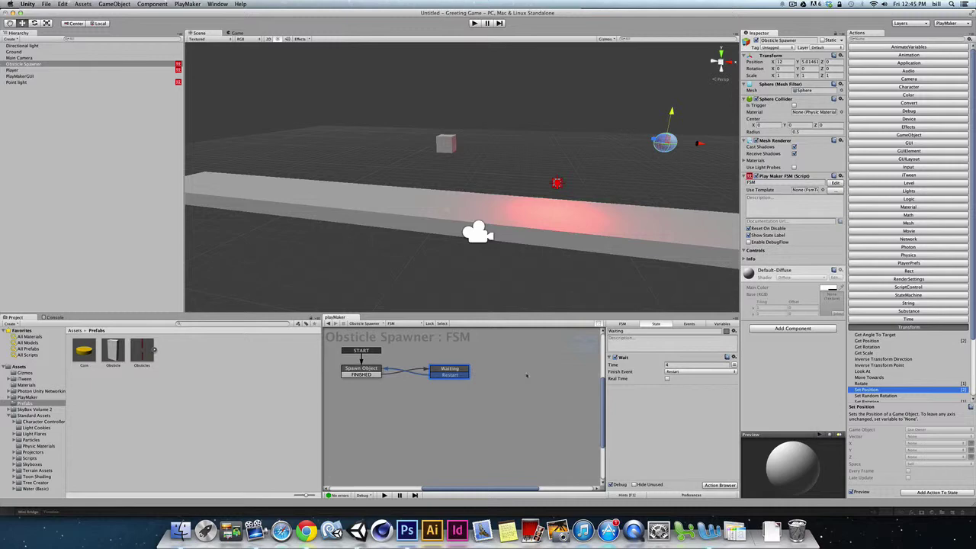
click(668, 365)
Play the game to test the obstacle spawning heights and select the last spawned Obsticle clone in the hierarchy
click(474, 23)
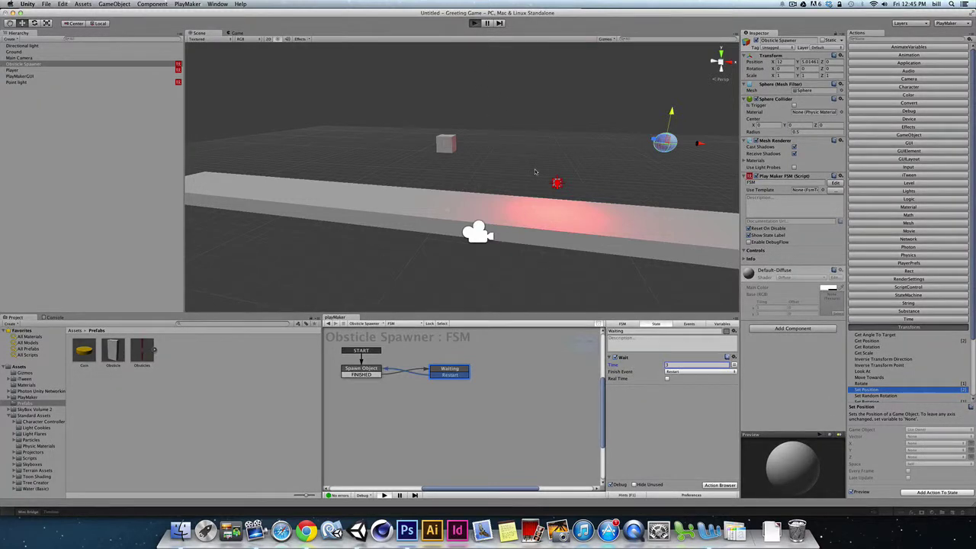
key(super+p)
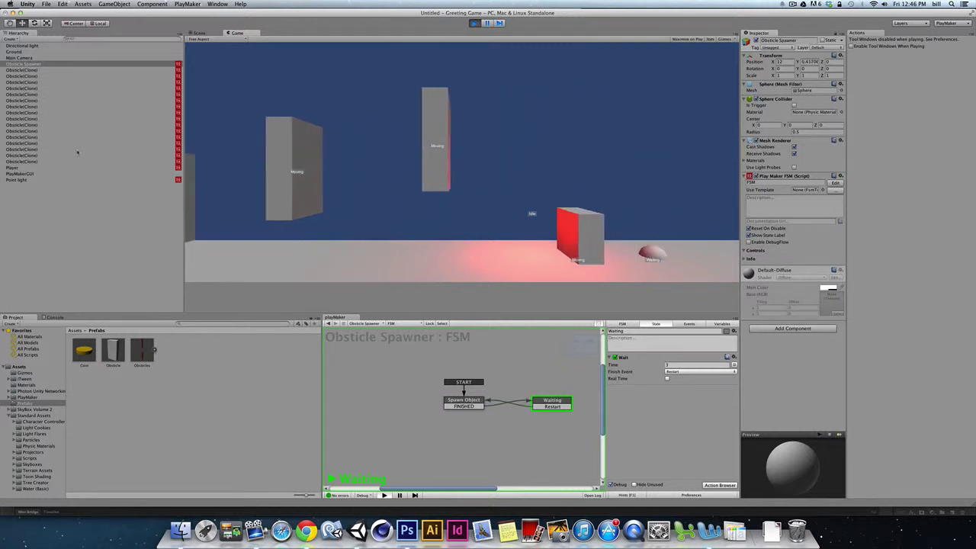
click(22, 167)
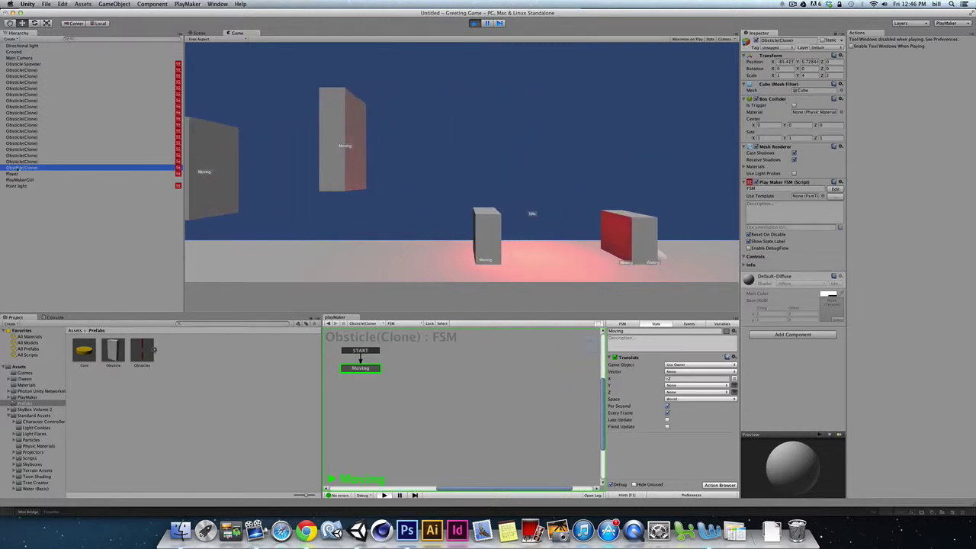